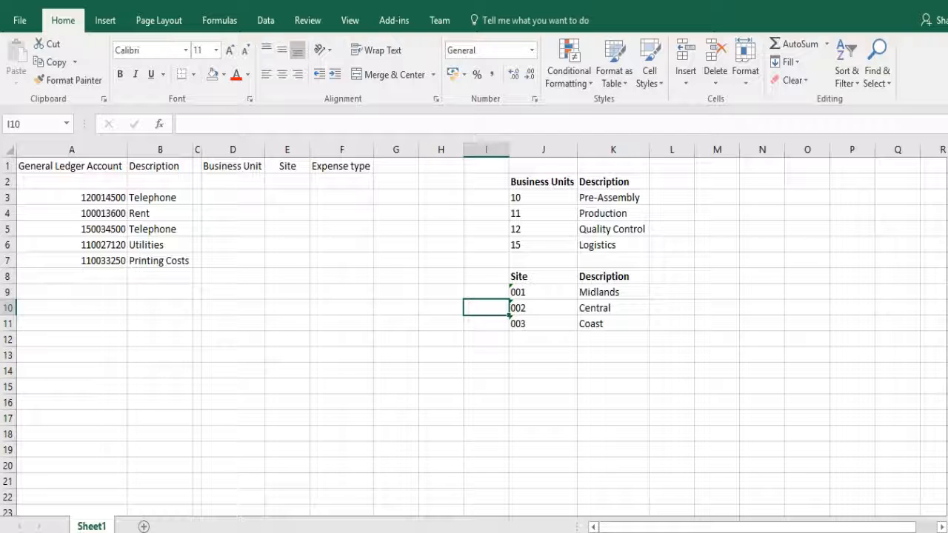
Insert a LEFT function in D3 that extracts the first 2 characters of the ledger account in A3.
click(232, 198)
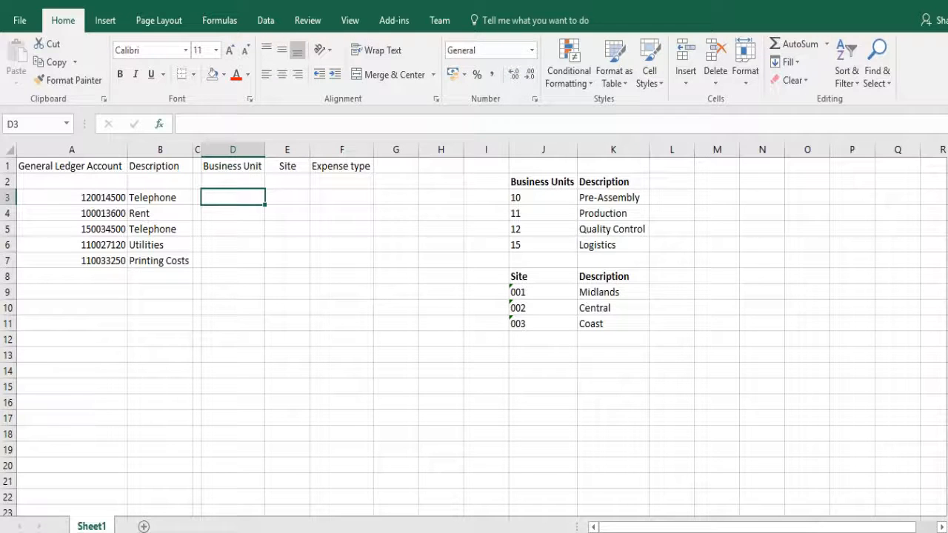
key(shift+F3)
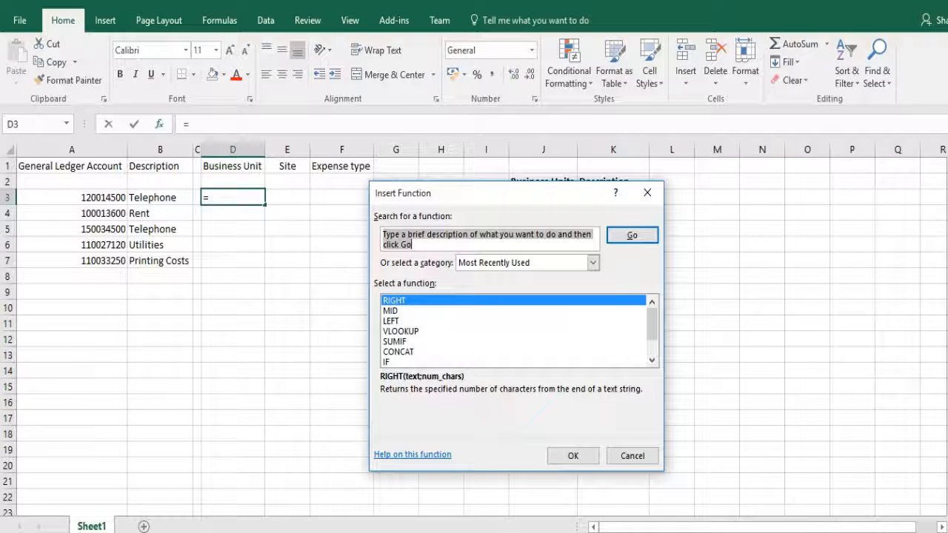
text(left)
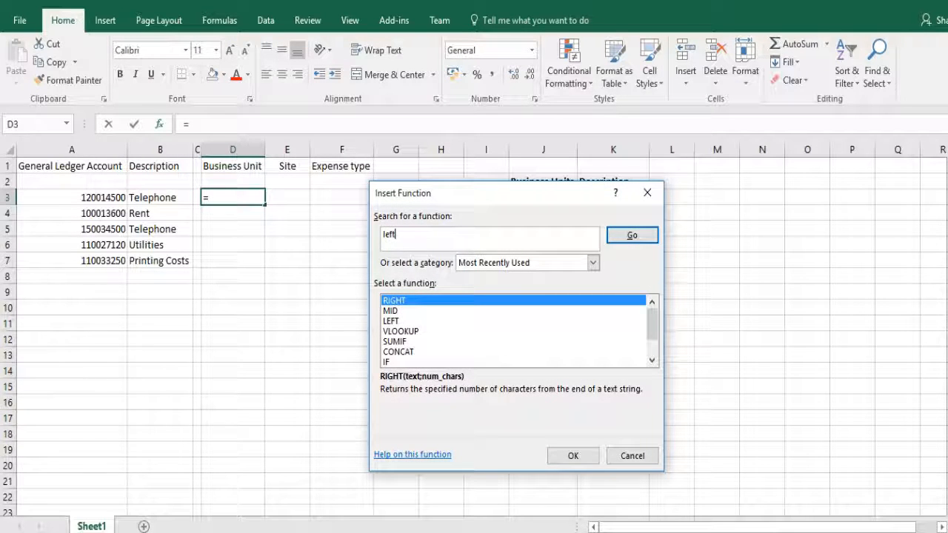
key(Return)
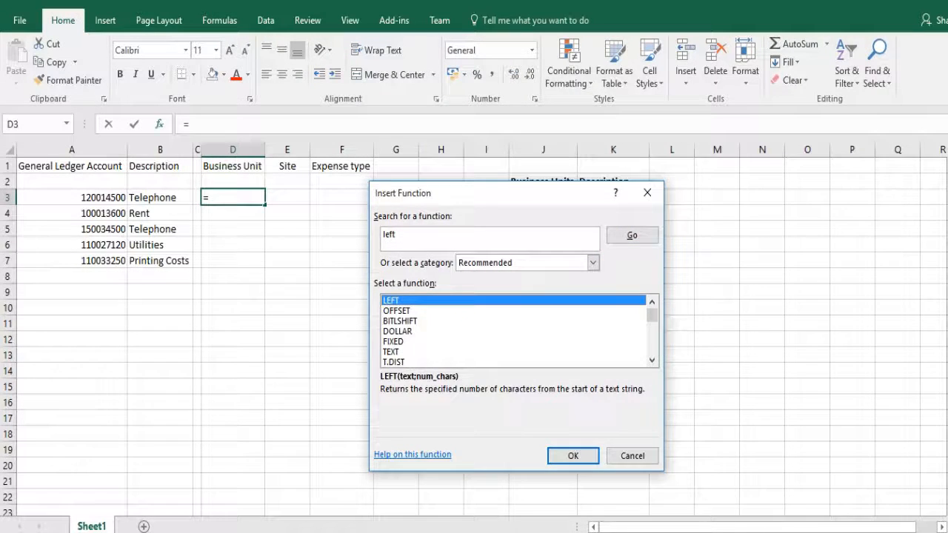
key(Return)
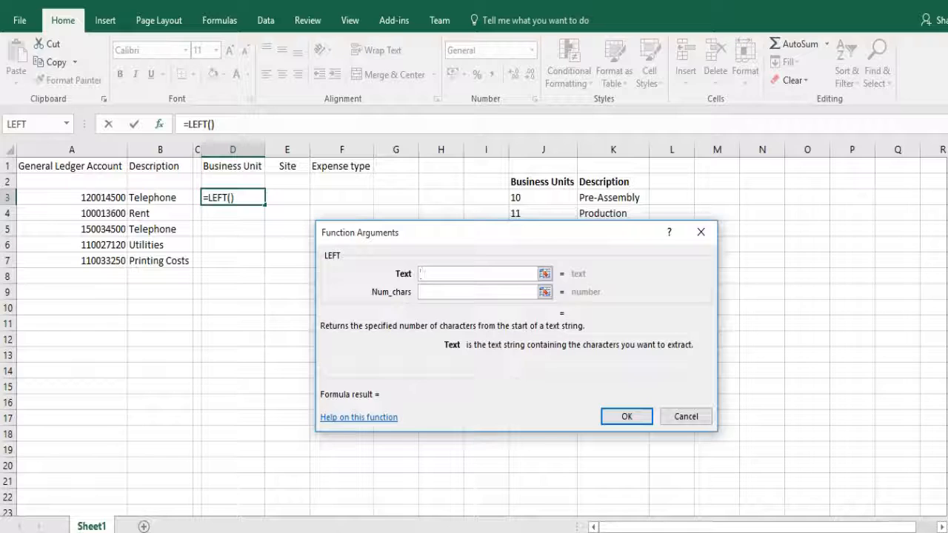
drag(474, 233, 514, 168)
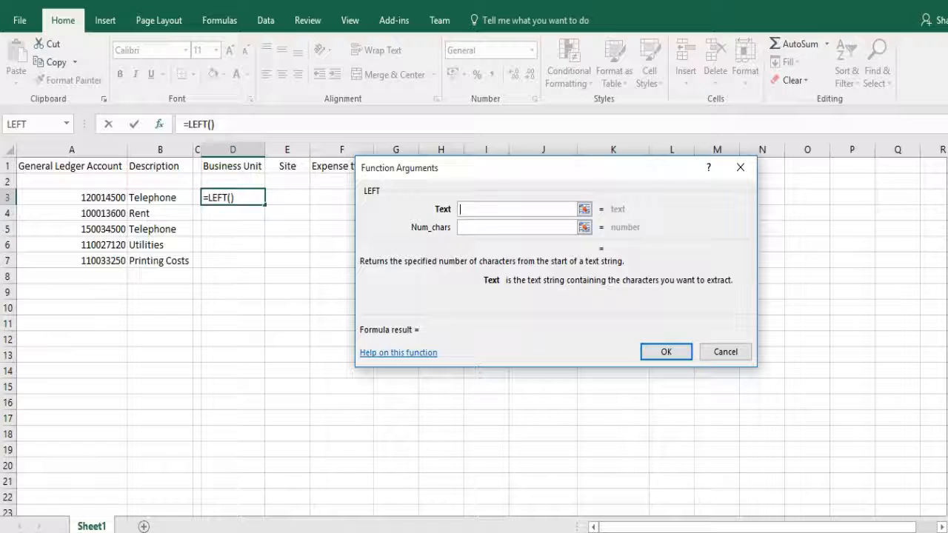
click(72, 198)
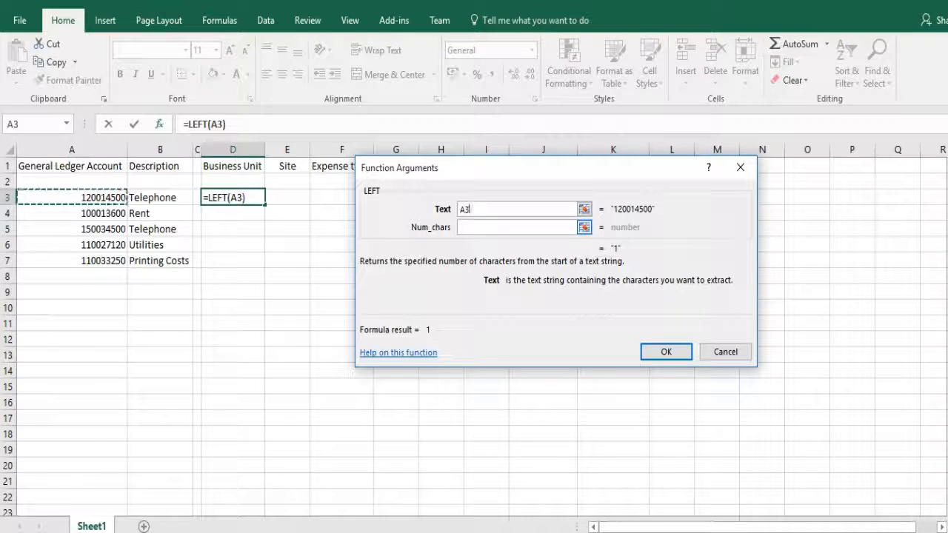
click(516, 228)
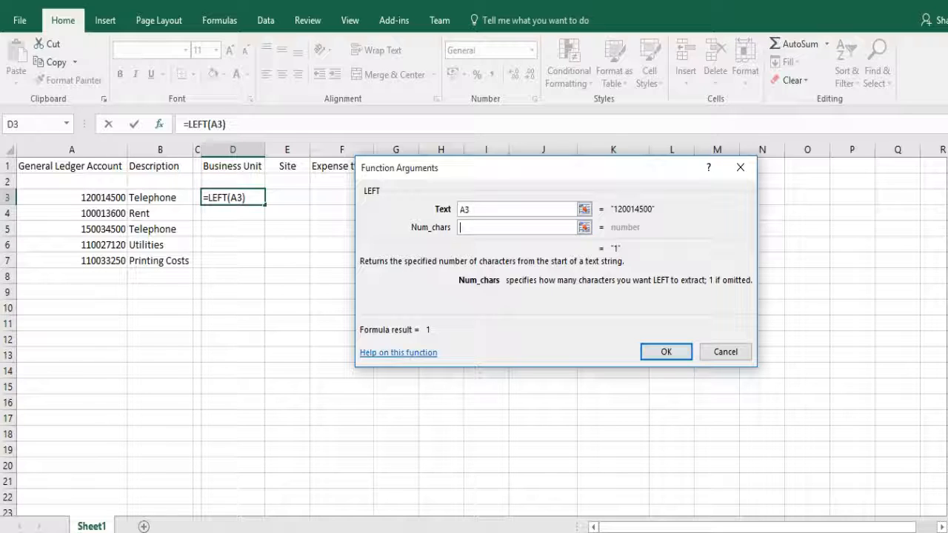
text(2)
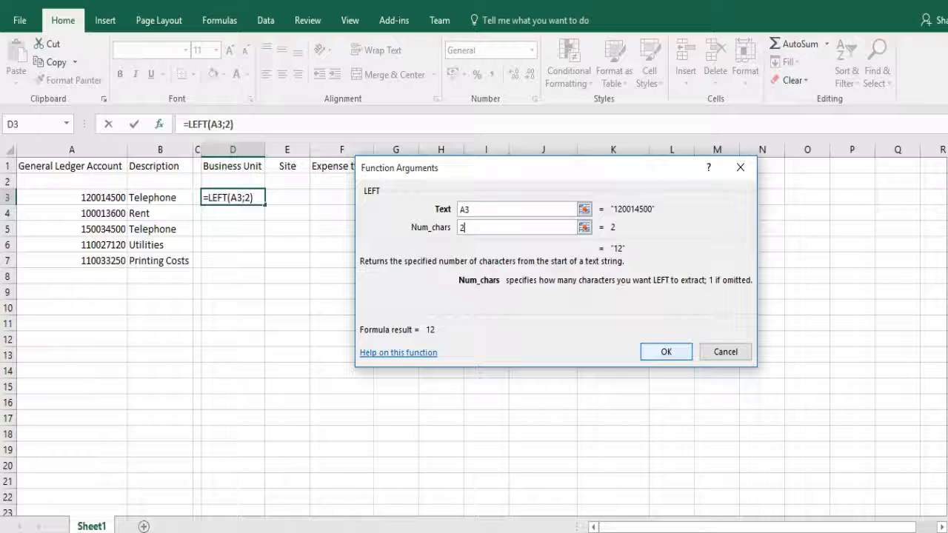
key(Return)
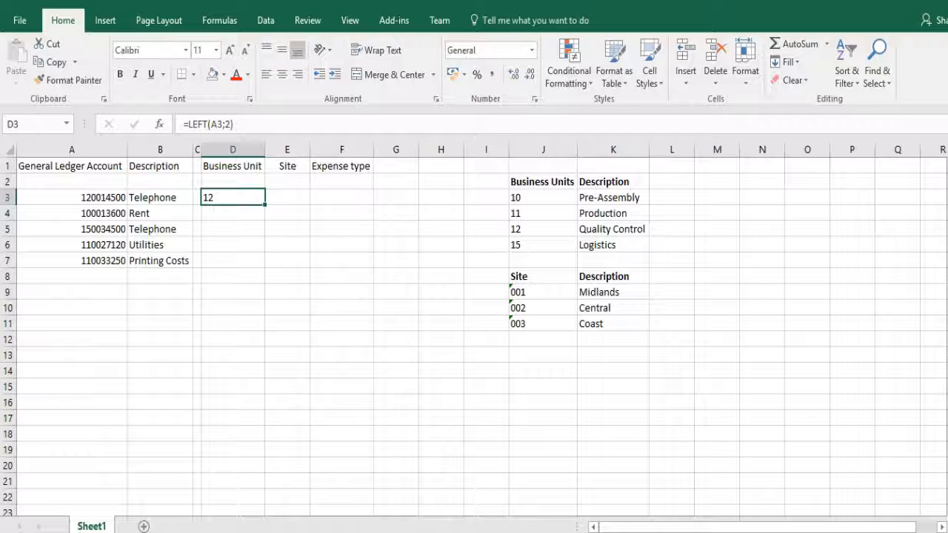
Insert a MID function in E3 that extracts 3 characters from A3, starting at character 3.
click(287, 197)
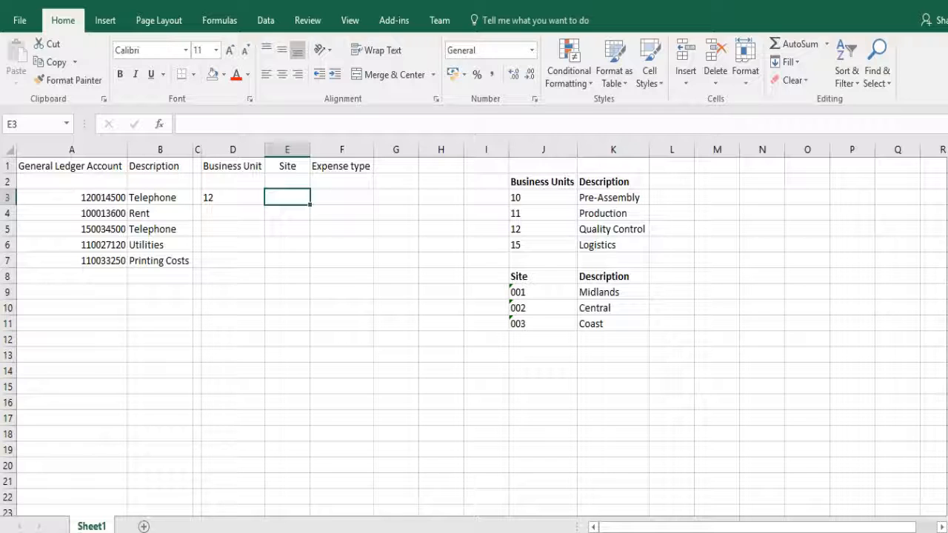
text(=)
key(shift+F3)
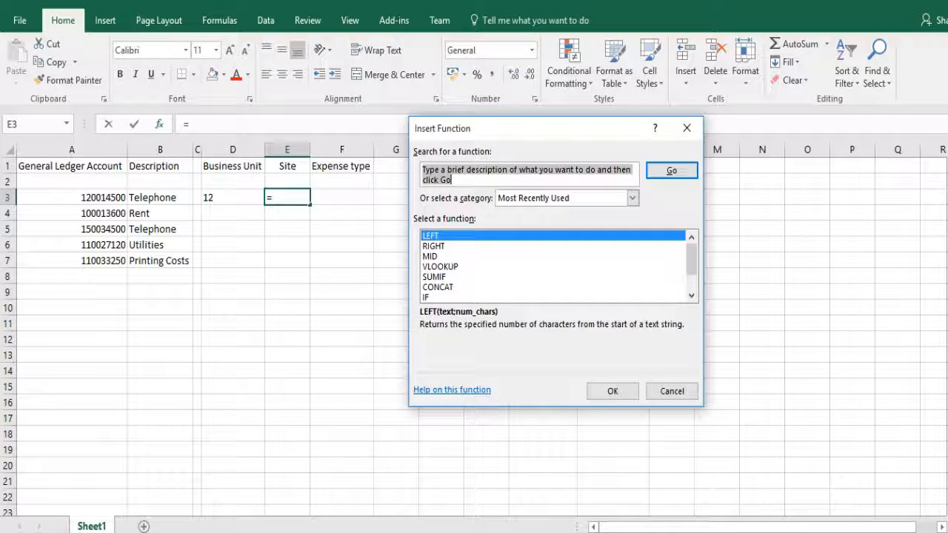
text(mid)
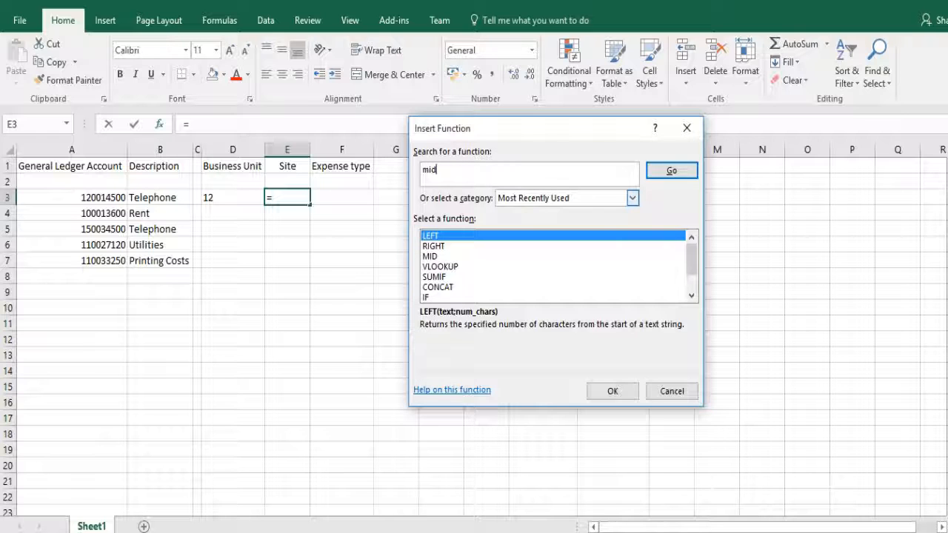
key(Return)
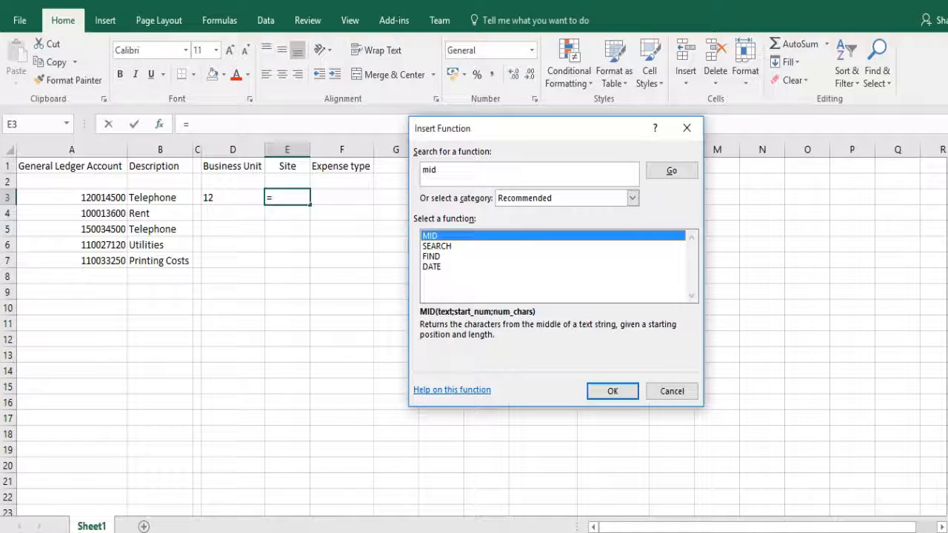
key(Return)
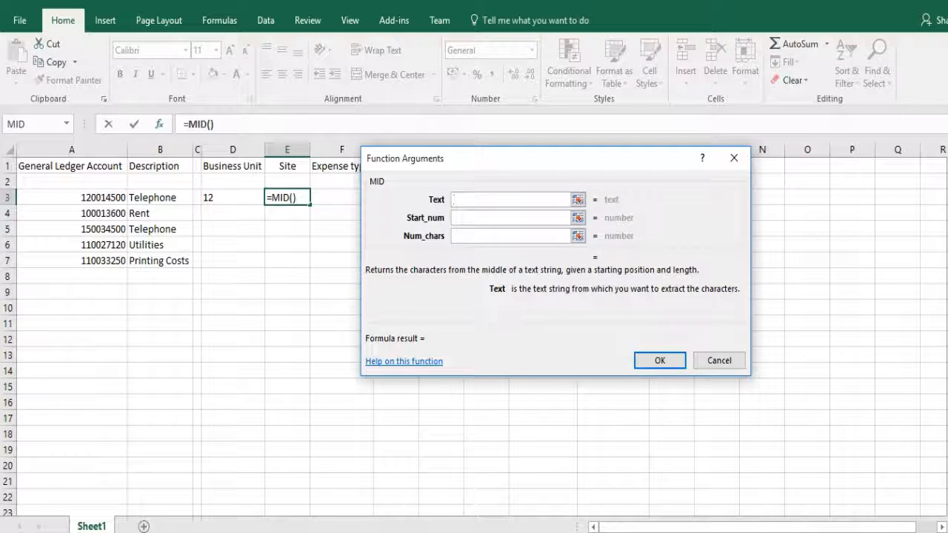
click(71, 198)
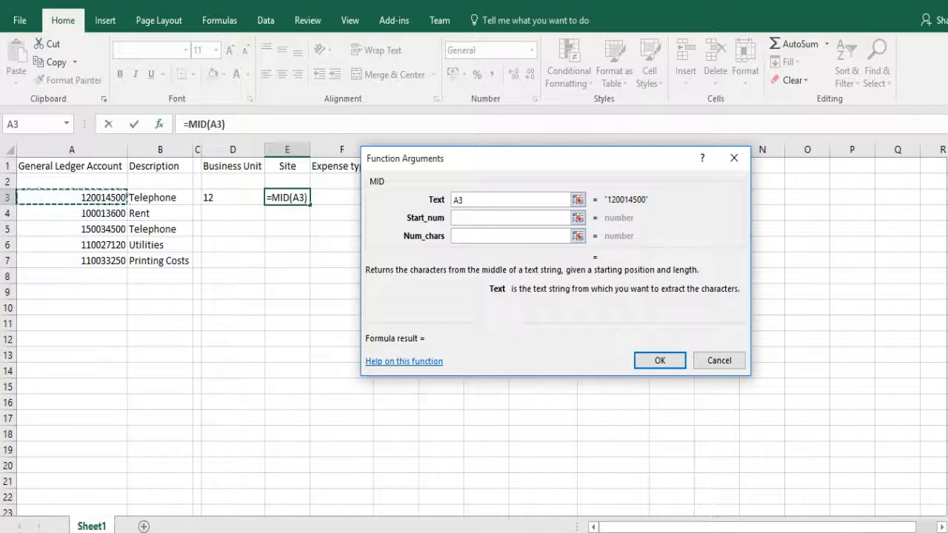
click(510, 218)
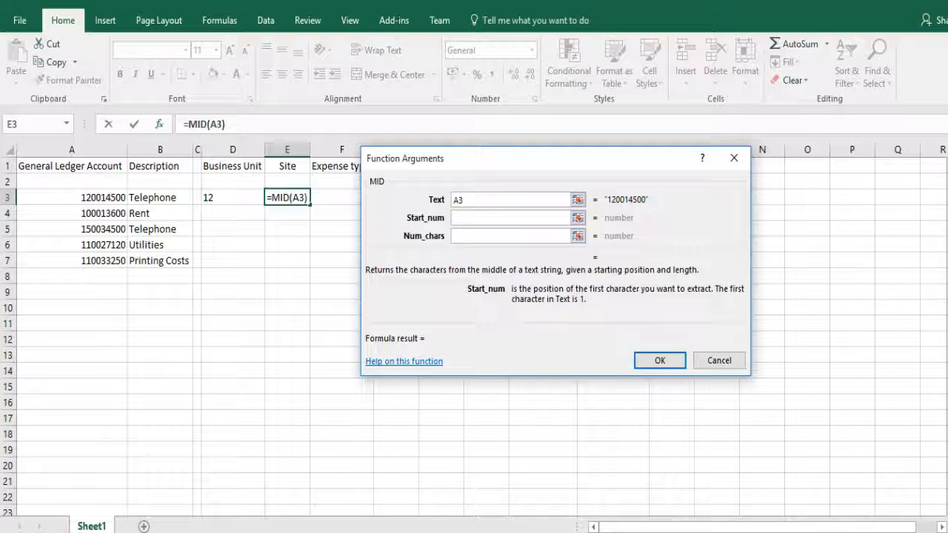
text(3)
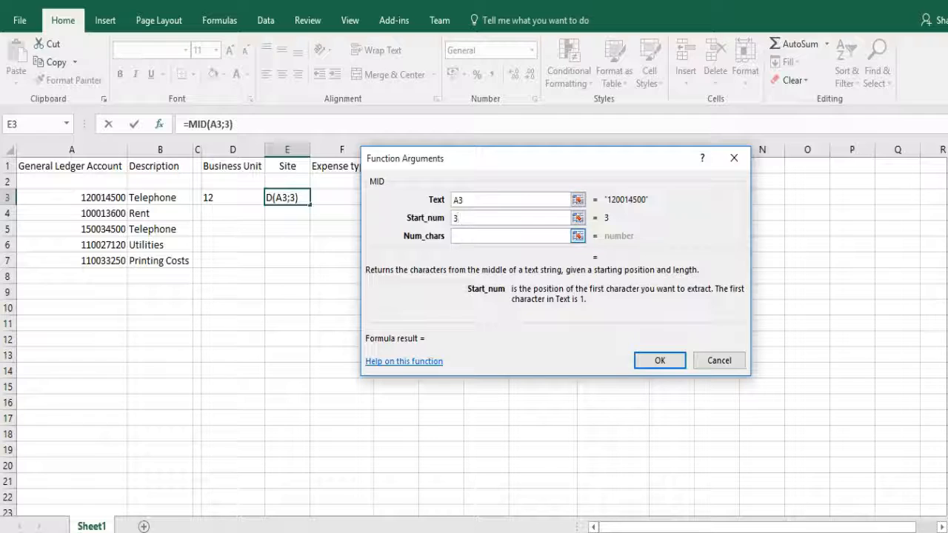
click(510, 236)
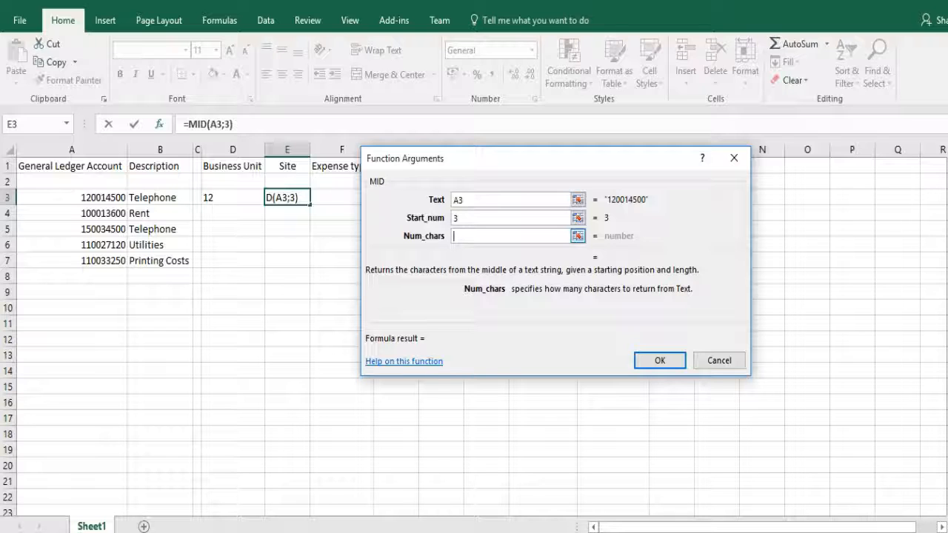
text(3)
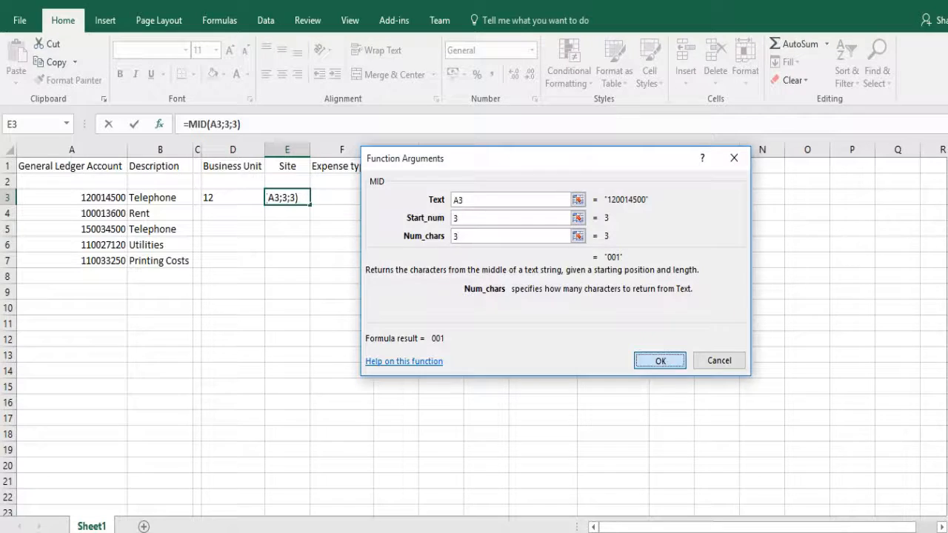
click(660, 360)
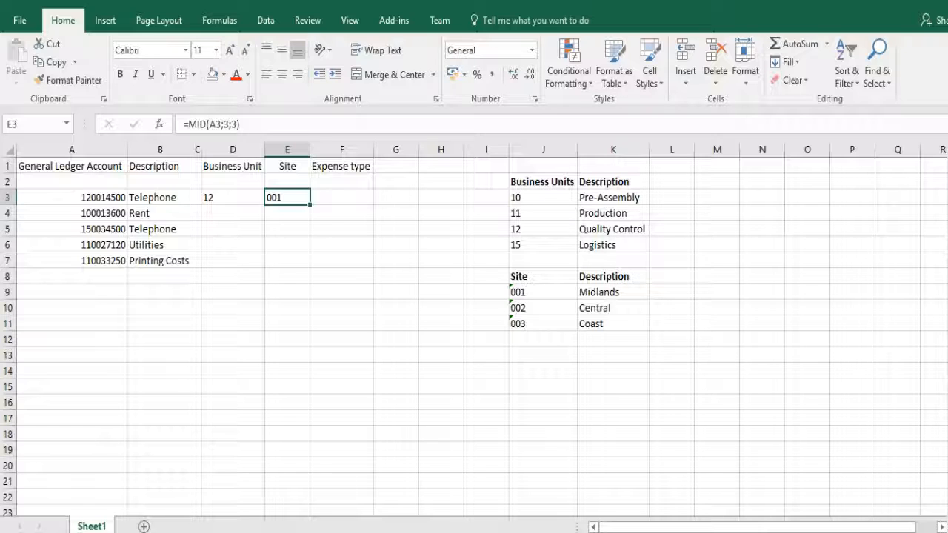
Insert a RIGHT function in F3 that extracts the last 4 characters of A3.
click(341, 198)
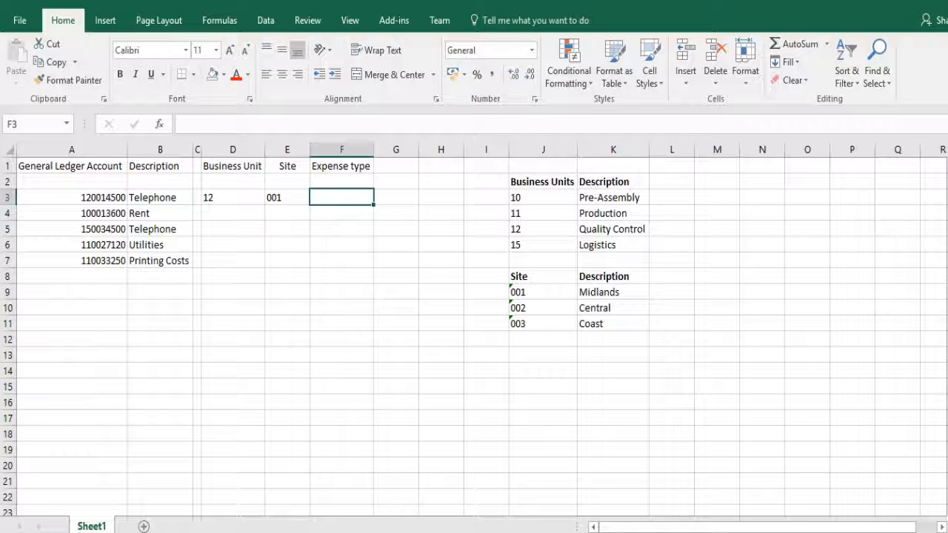
key(shift+F3)
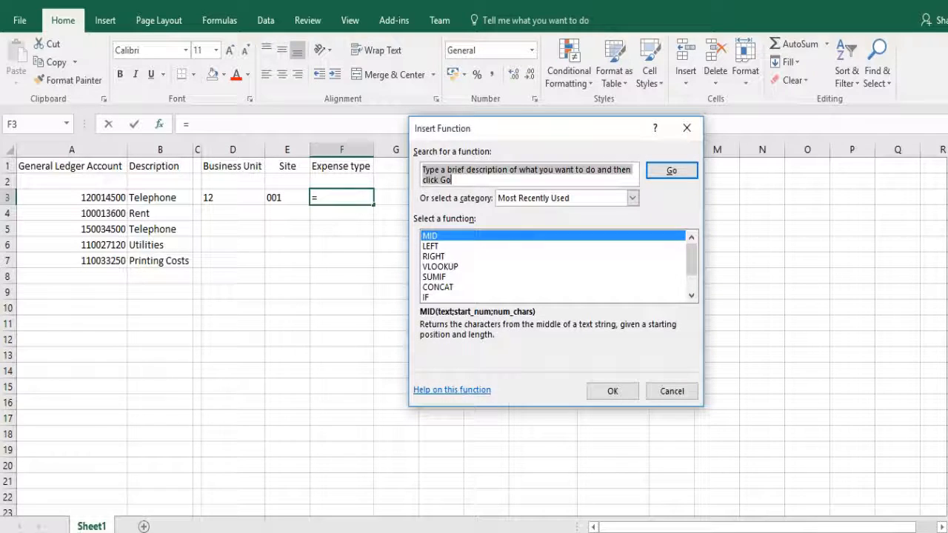
text(fight)
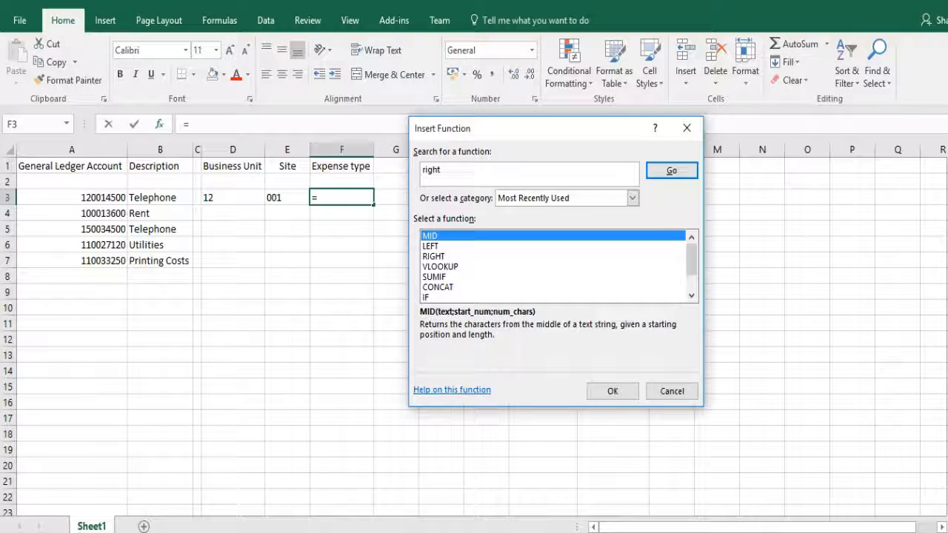
key(Return)
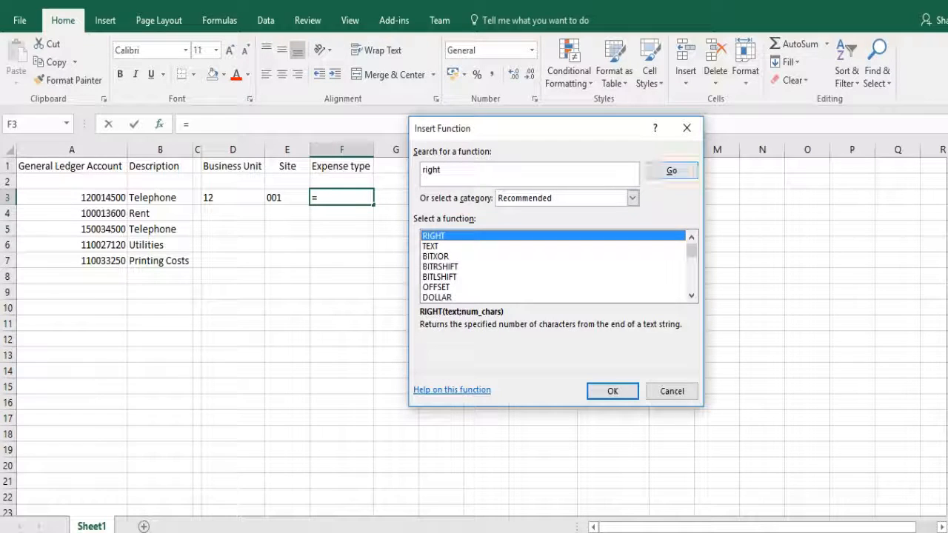
key(Return)
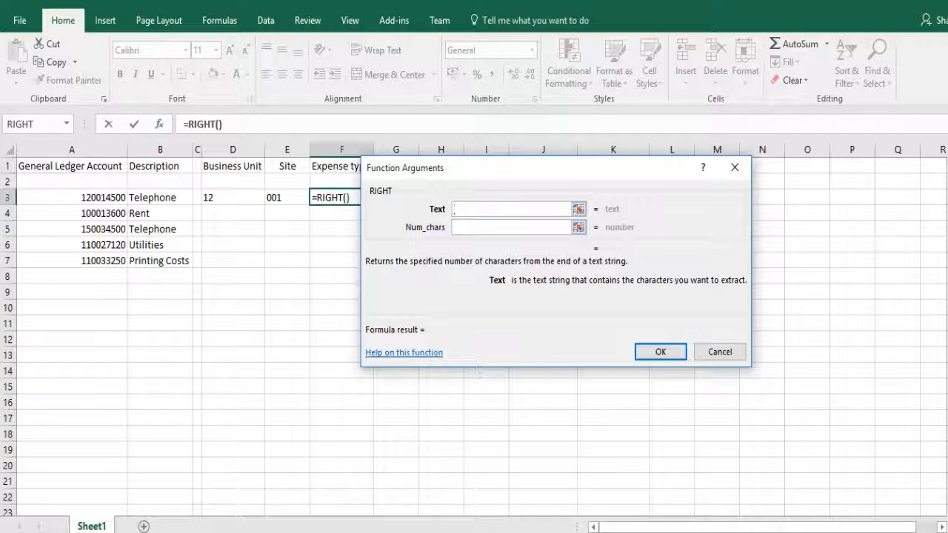
click(72, 198)
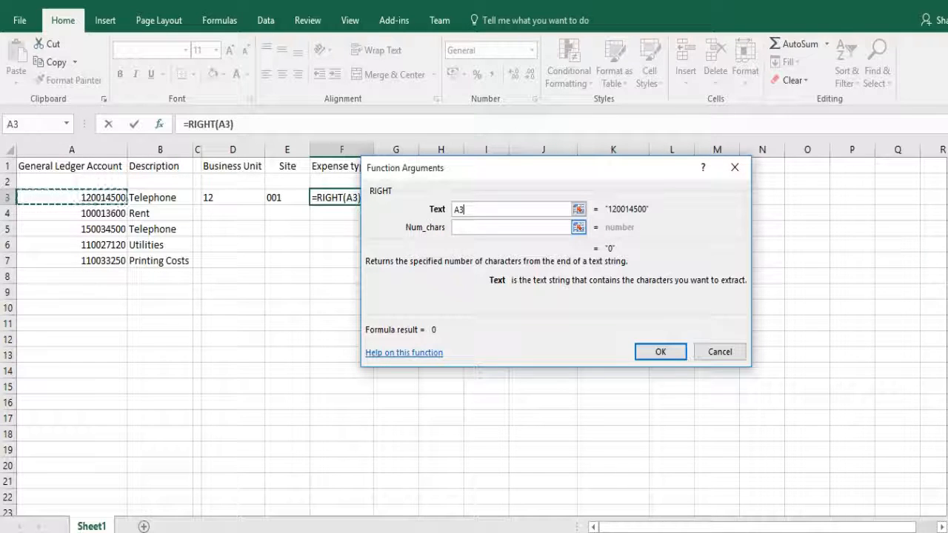
key(Tab)
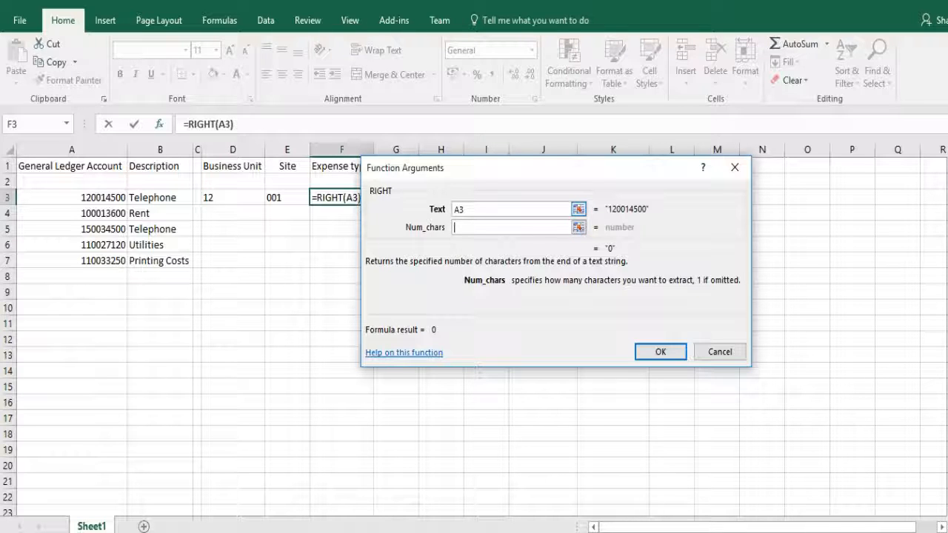
text(4)
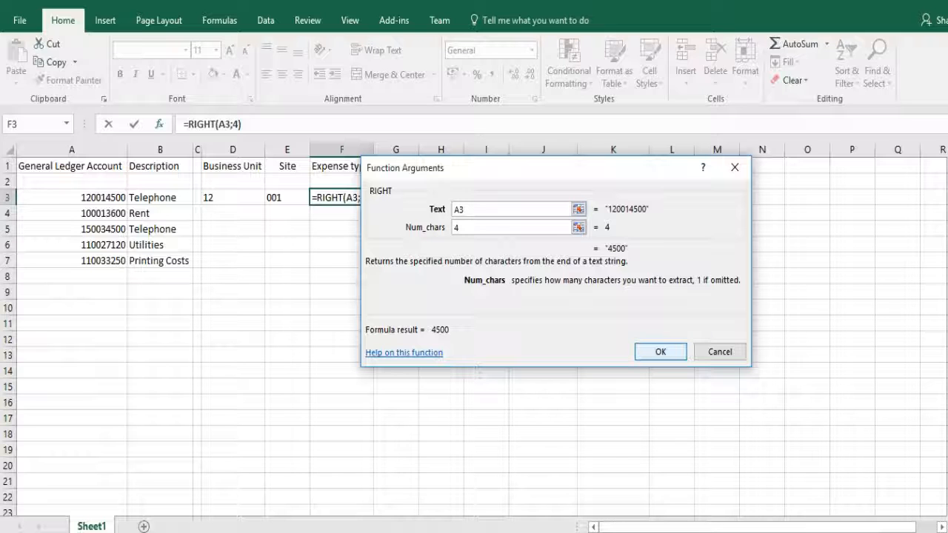
key(Return)
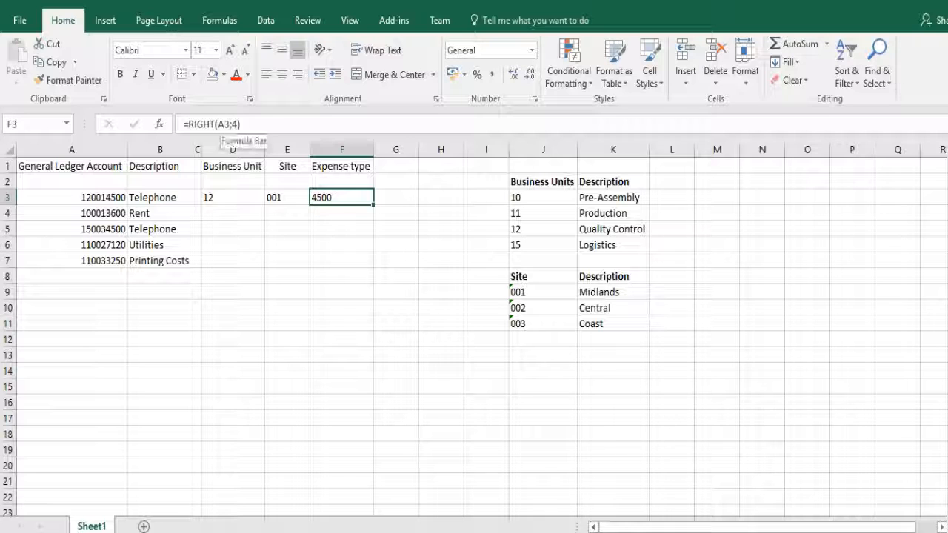
Copy the Business Unit, Site and Expense type formulas in D3:F3 down to rows 4 through 7.
click(288, 198)
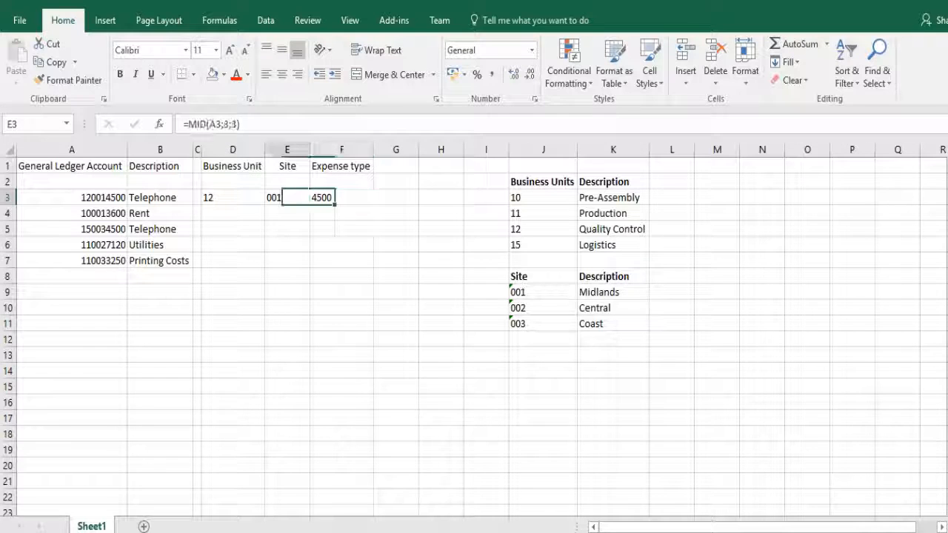
click(233, 198)
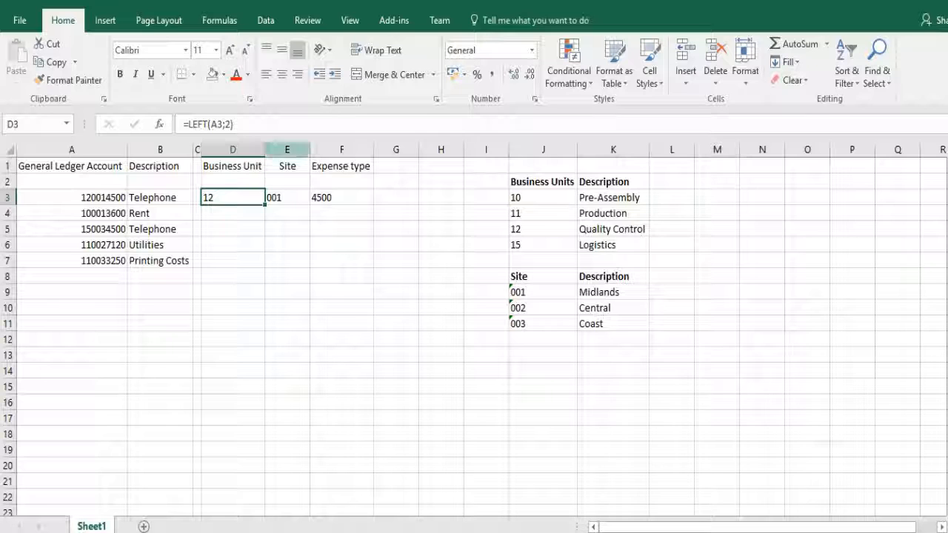
drag(233, 197, 342, 197)
key(ctrl+c)
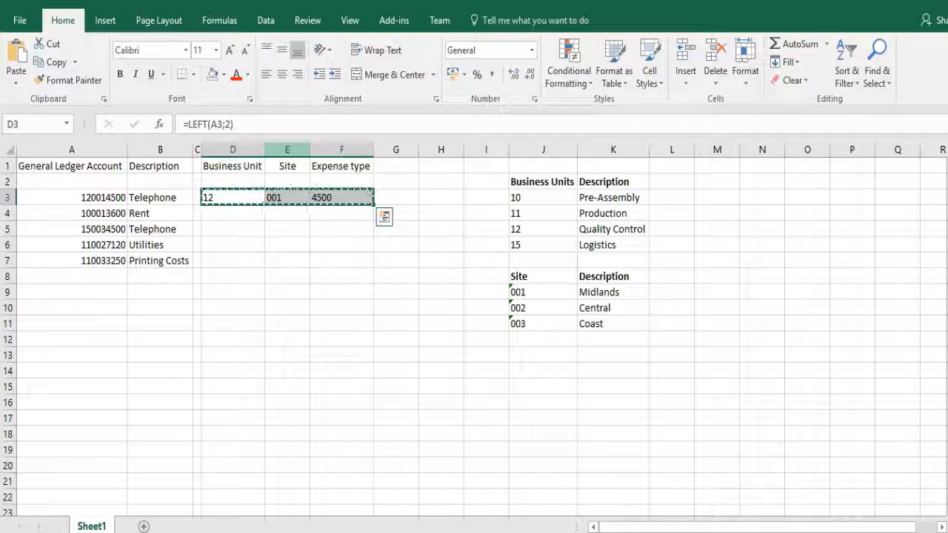
key(Down)
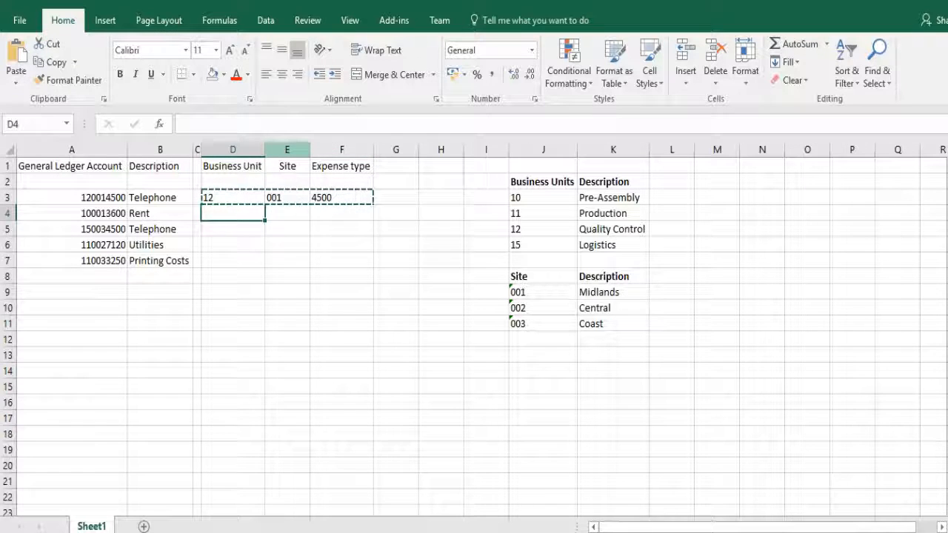
key(shift+Down)
key(shift+Down)
key(shift+Down)
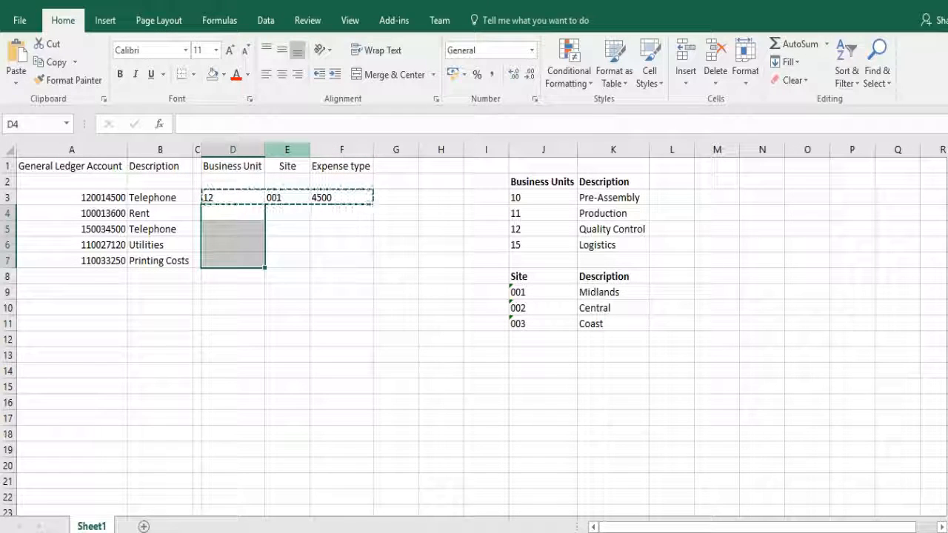
key(ctrl+v)
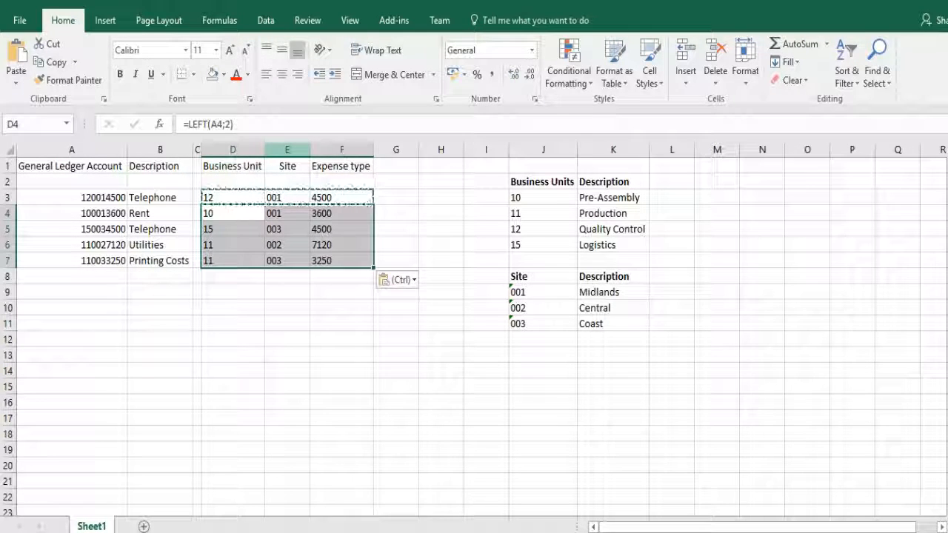